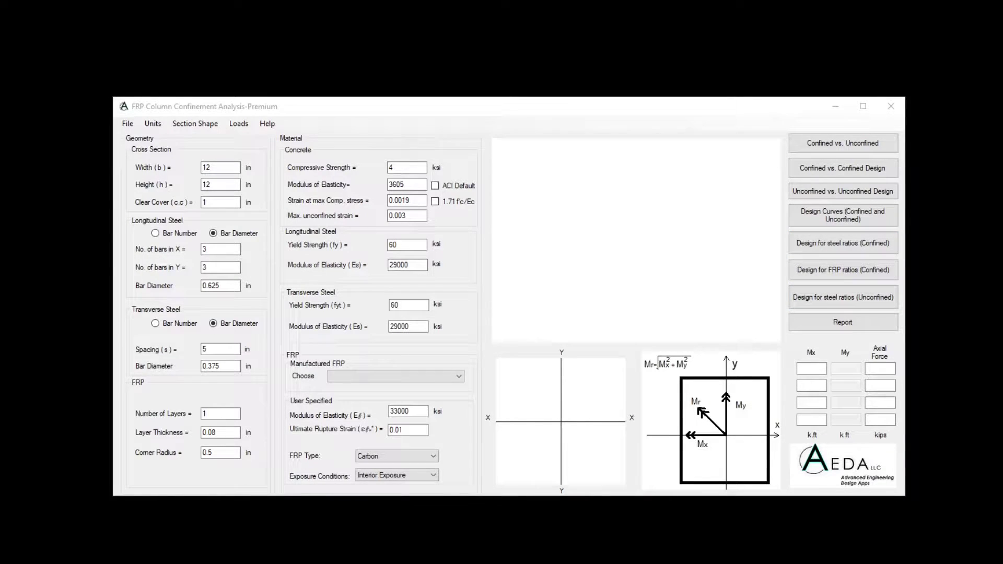
Switch the unit system to SI and back to US, keeping the section rectangular
{"action": "left_click", "coordinate": [154, 124]}
{"action": "left_click", "coordinate": [154, 125]}
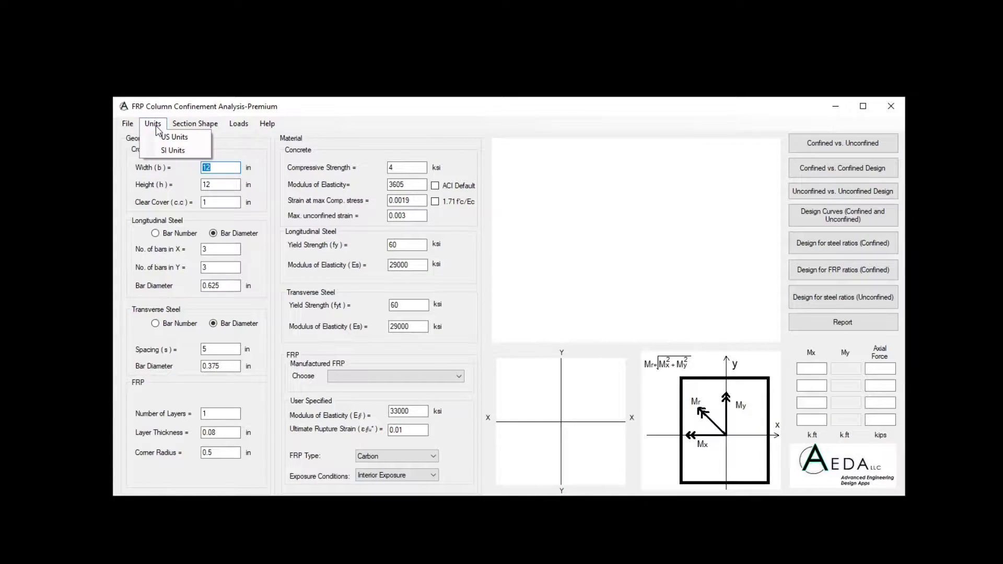
{"action": "left_click", "coordinate": [176, 152]}
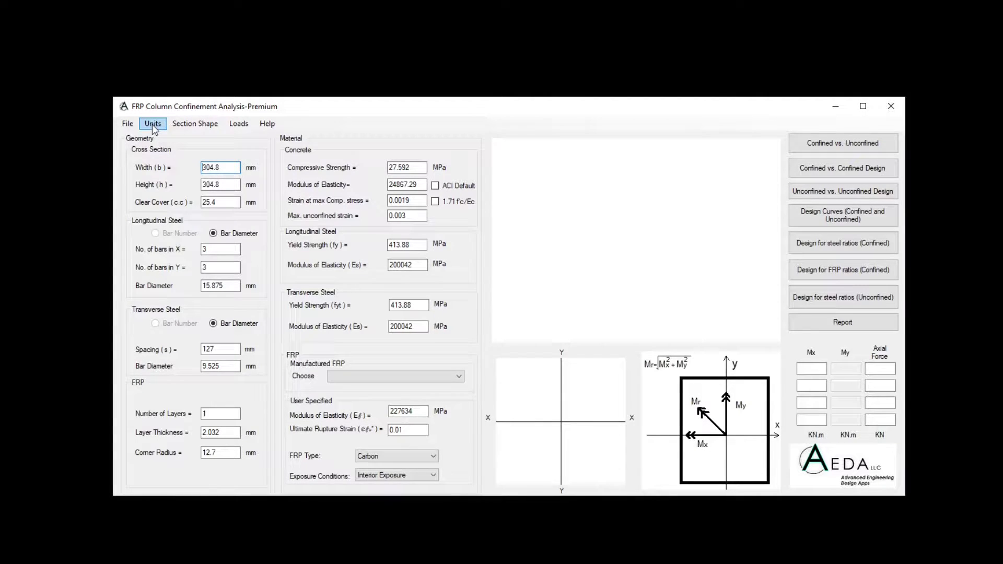
{"action": "left_click", "coordinate": [153, 126]}
{"action": "left_click", "coordinate": [160, 139]}
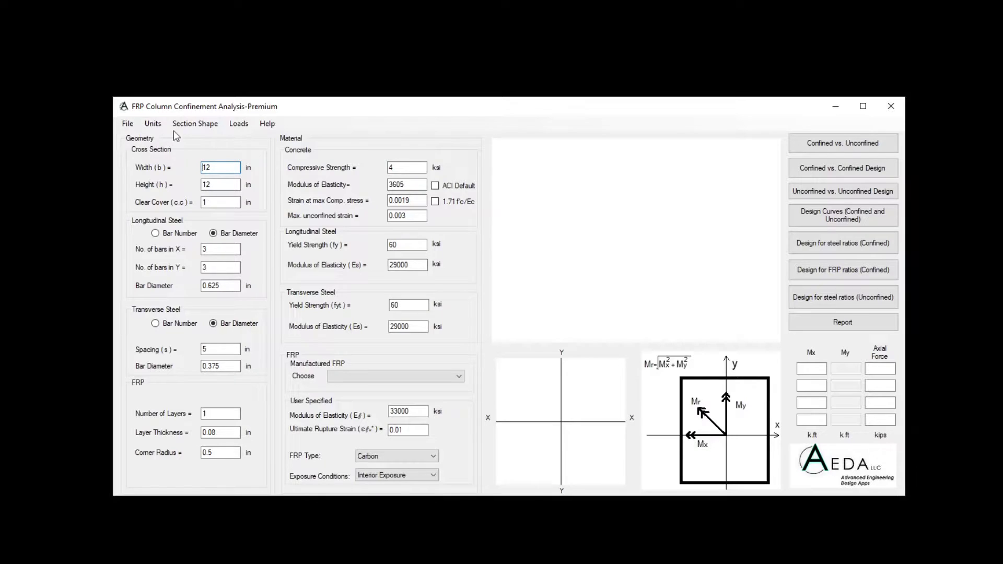
{"action": "left_click", "coordinate": [196, 127]}
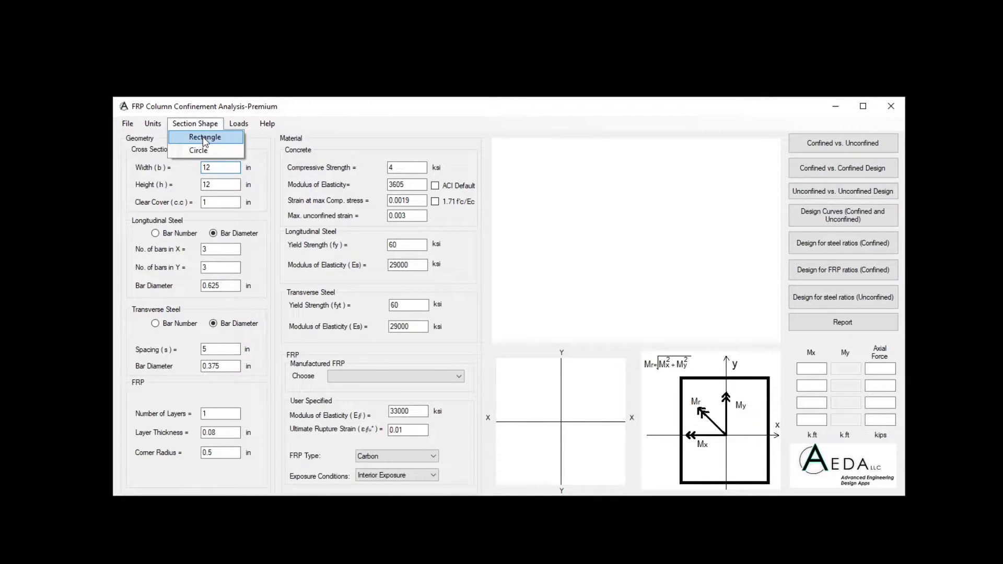
{"action": "left_click", "coordinate": [202, 150]}
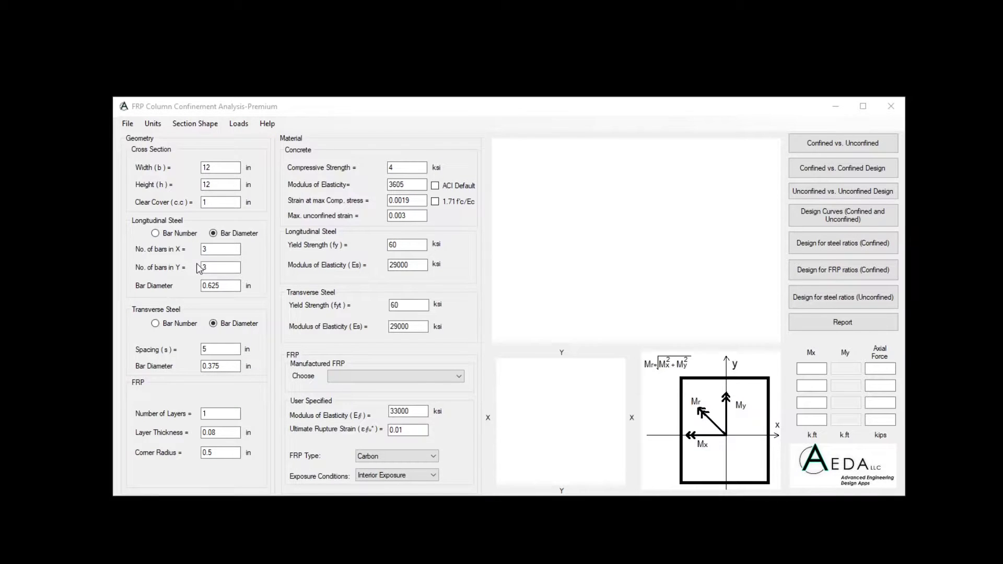
Check the bar count fields along X and Y, then specify longitudinal steel by bar number
{"action": "left_click", "coordinate": [220, 271]}
{"action": "left_click", "coordinate": [220, 249]}
{"action": "left_click", "coordinate": [221, 268]}
{"action": "left_click", "coordinate": [230, 286]}
{"action": "left_click", "coordinate": [187, 235]}
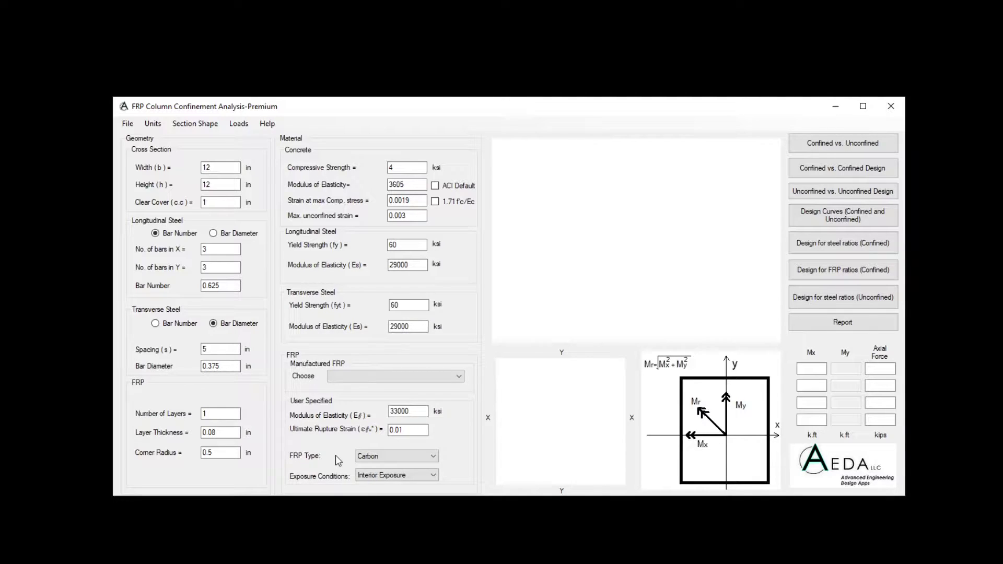
Keep Carbon as the FRP type and review the exposure condition options
{"action": "left_click", "coordinate": [383, 456]}
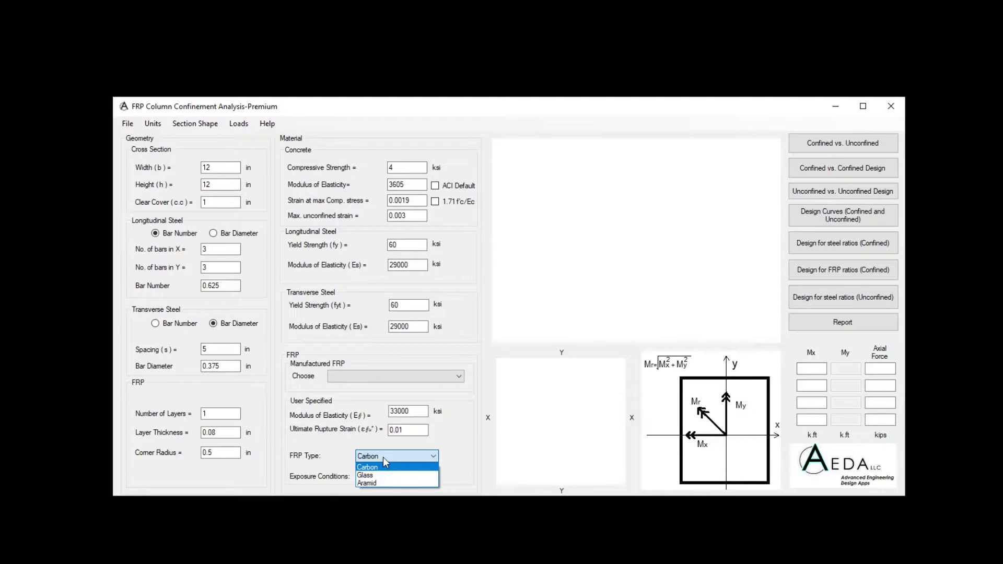
{"action": "left_click", "coordinate": [345, 461]}
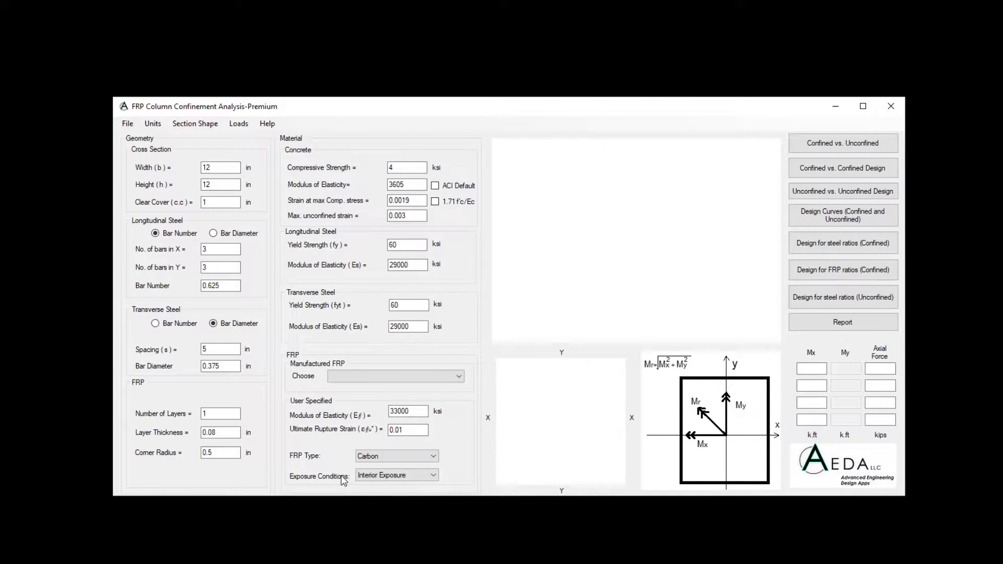
{"action": "left_click", "coordinate": [377, 475]}
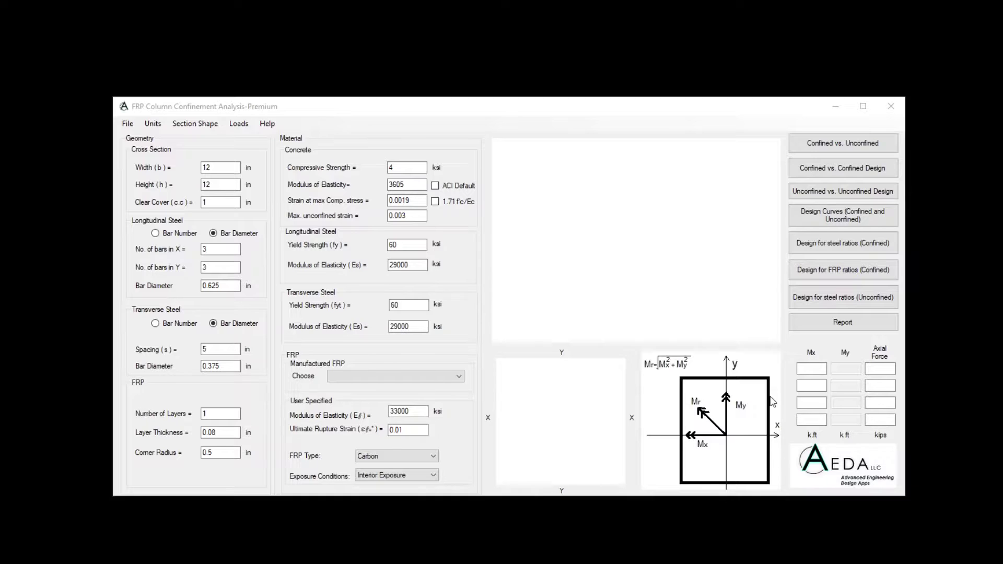
Make the column 24×24 in with 4×4 longitudinal bars of bar number 10
{"action": "double_click", "coordinate": [203, 167]}
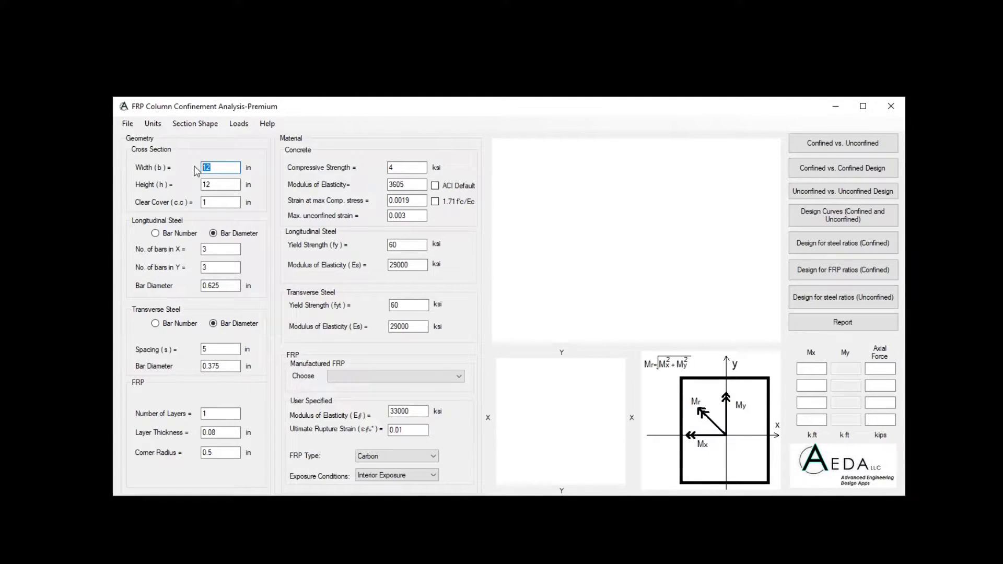
{"action": "type", "text": "24"}
{"action": "double_click", "coordinate": [209, 185]}
{"action": "type", "text": "24"}
{"action": "key", "text": "Tab"}
{"action": "key", "text": "Tab"}
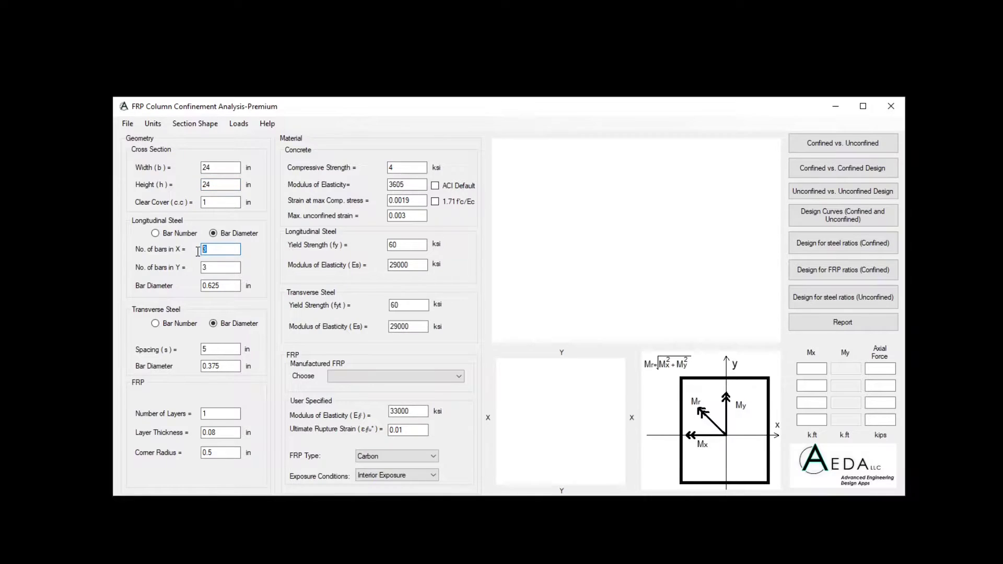
{"action": "type", "text": "4"}
{"action": "key", "text": "Tab"}
{"action": "type", "text": "4"}
{"action": "left_click", "coordinate": [156, 234]}
{"action": "left_click_drag", "start_coordinate": [238, 286], "coordinate": [203, 286]}
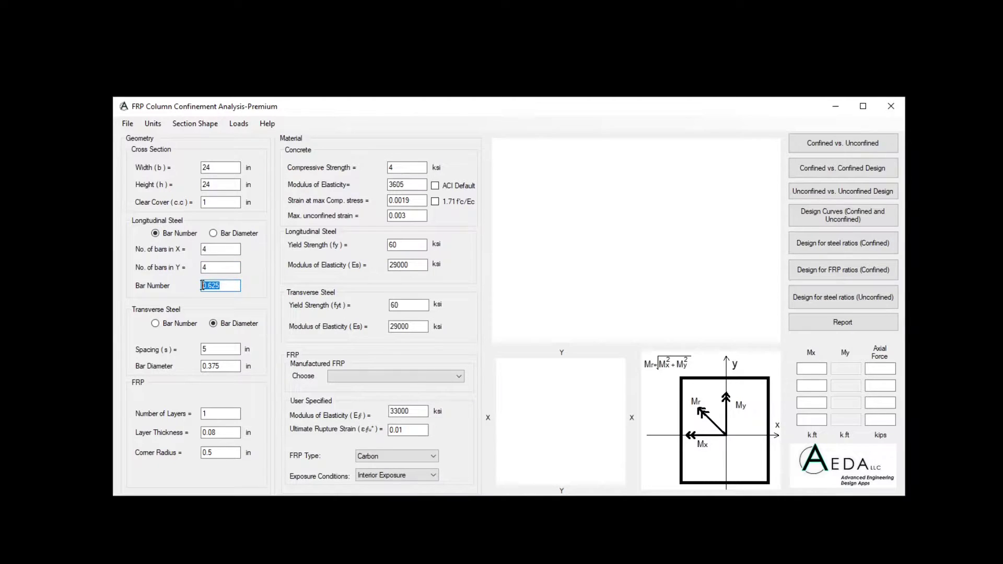
{"action": "type", "text": "10"}
Set tie diameter 0, six 0.013 in FRP layers, corner radius 1 and f'c 6.5 ksi
{"action": "left_click_drag", "start_coordinate": [238, 366], "coordinate": [199, 346]}
{"action": "type", "text": "00"}
{"action": "left_click_drag", "start_coordinate": [233, 413], "coordinate": [196, 435]}
{"action": "type", "text": "6"}
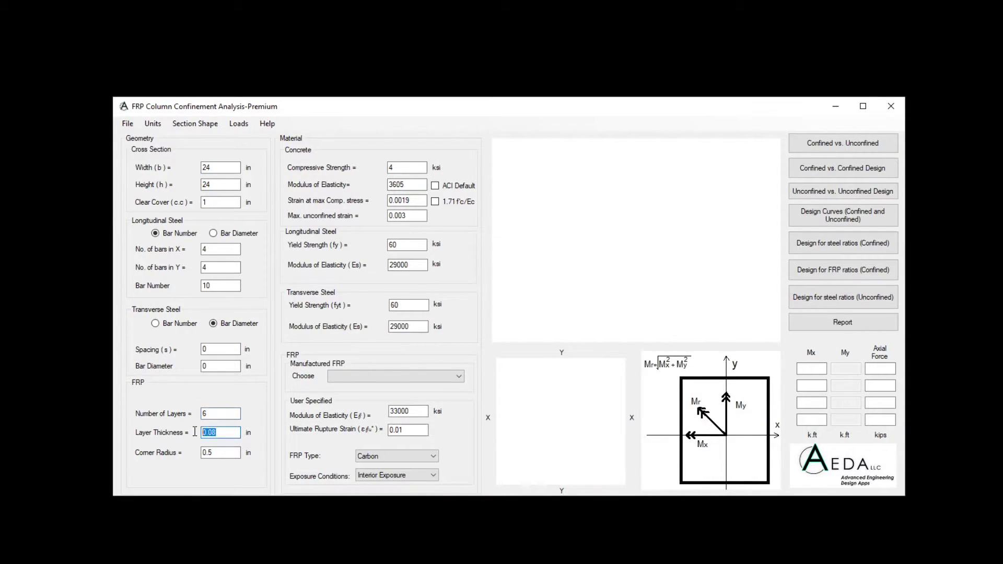
{"action": "type", "text": "0.013"}
{"action": "left_click_drag", "start_coordinate": [233, 453], "coordinate": [197, 453]}
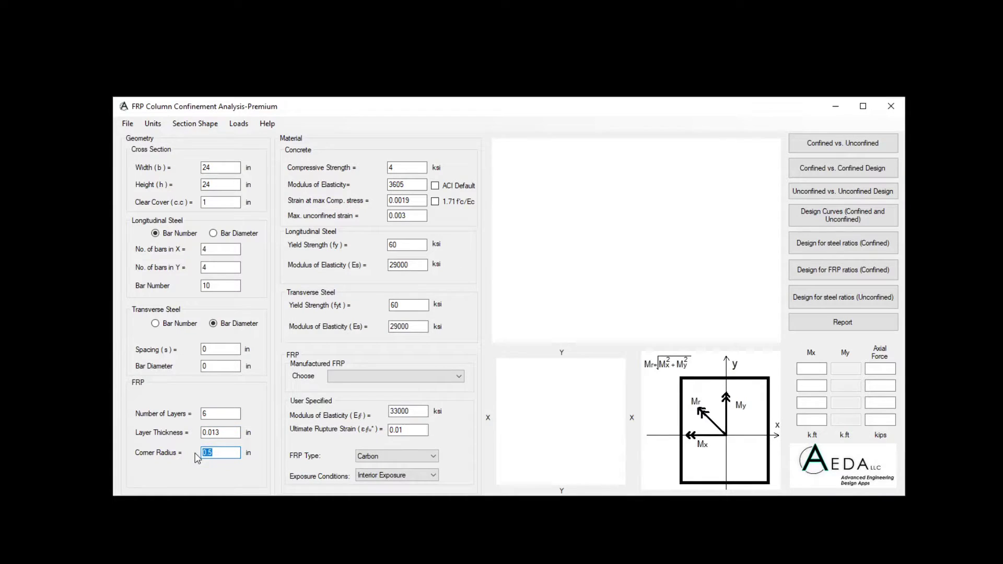
{"action": "type", "text": "1"}
{"action": "left_click_drag", "start_coordinate": [405, 168], "coordinate": [389, 169]}
{"action": "type", "text": "6.5"}
Use ACI default modulus and 1.71 f'c/Ec strain; set FRP to Glass with 0.0167 rupture strain
{"action": "left_click", "coordinate": [435, 187]}
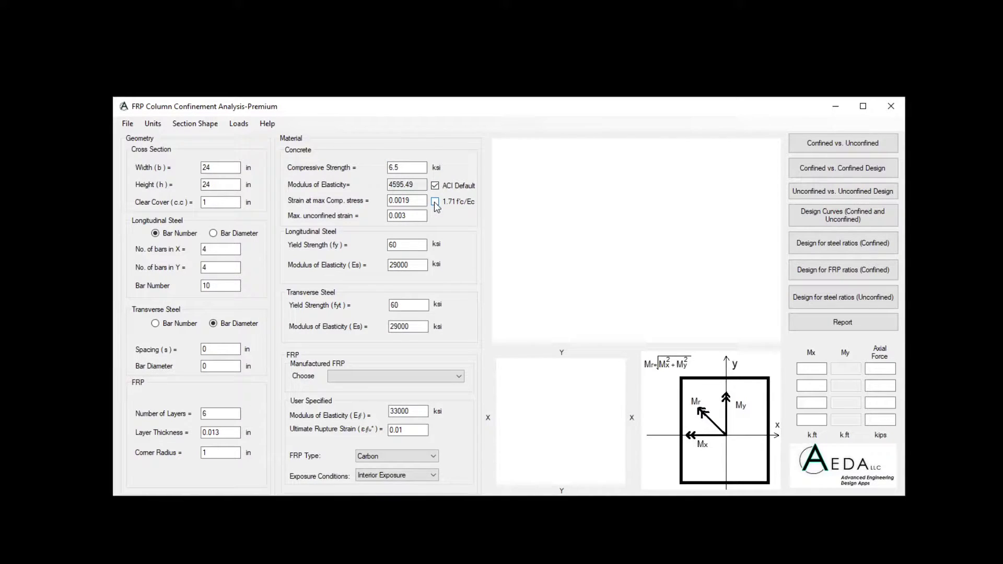
{"action": "left_click", "coordinate": [435, 203]}
{"action": "left_click", "coordinate": [413, 432]}
{"action": "type", "text": "67"}
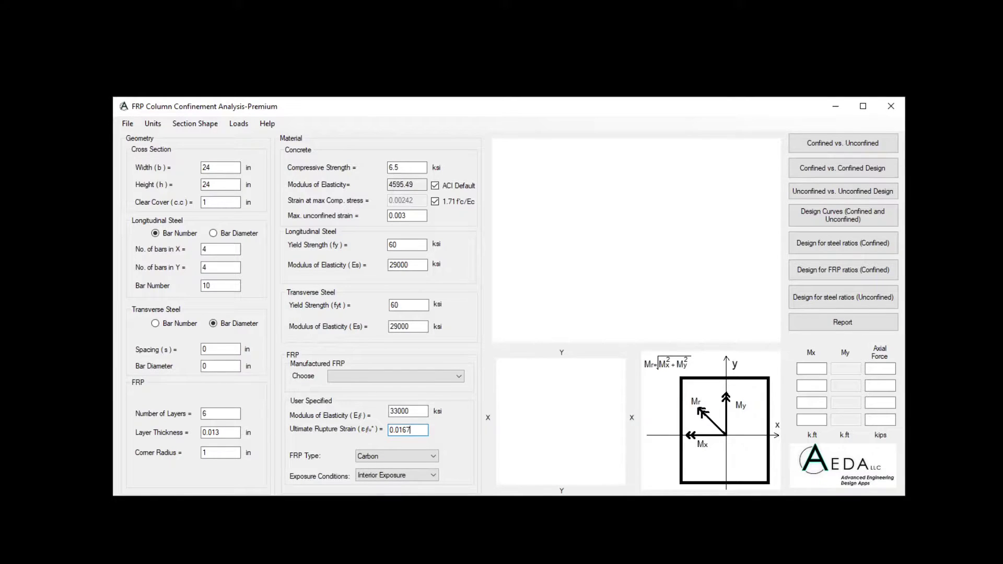
{"action": "left_click", "coordinate": [418, 457]}
{"action": "left_click", "coordinate": [378, 475]}
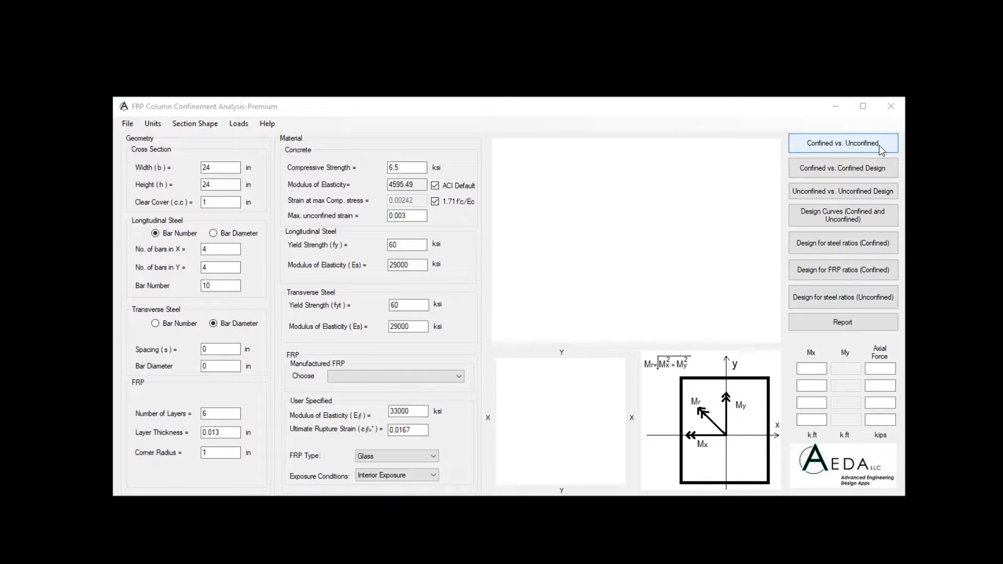
Plot the confined vs. unconfined interaction diagram at alpha 0°
{"action": "left_click", "coordinate": [879, 147]}
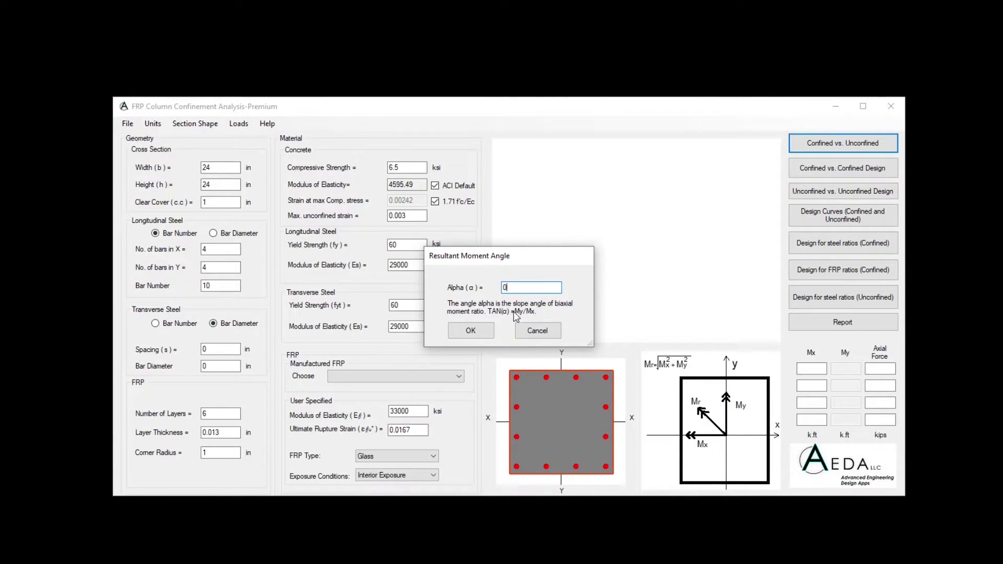
{"action": "left_click", "coordinate": [479, 332]}
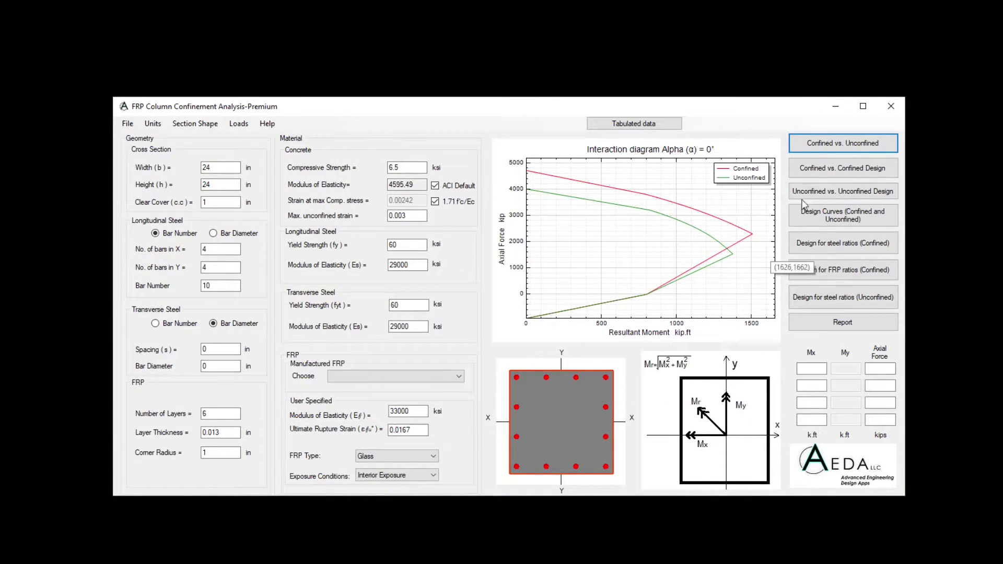
Plot the confined vs. confined design interaction diagram at alpha 0°
{"action": "left_click", "coordinate": [845, 173]}
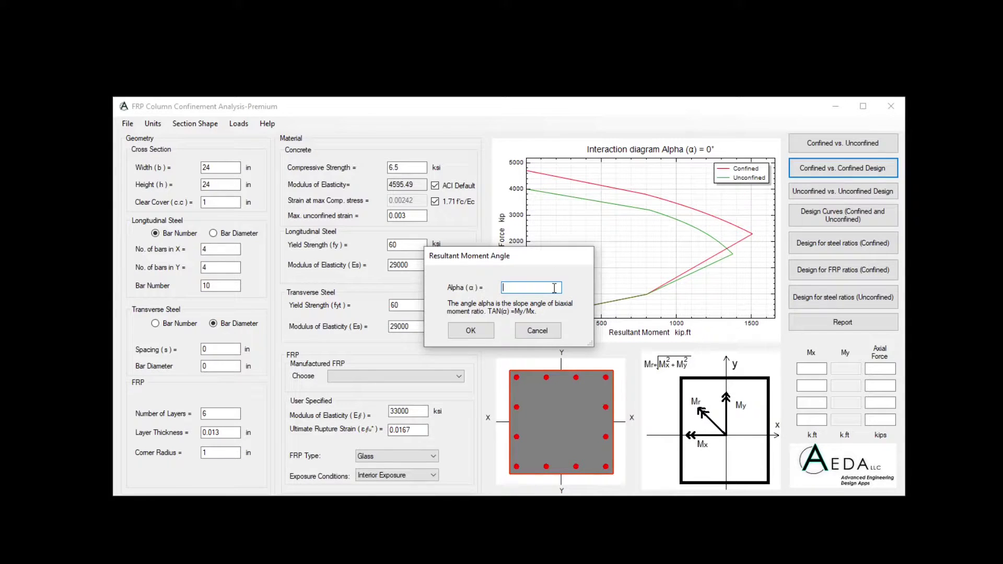
{"action": "type", "text": "0"}
{"action": "left_click", "coordinate": [470, 331]}
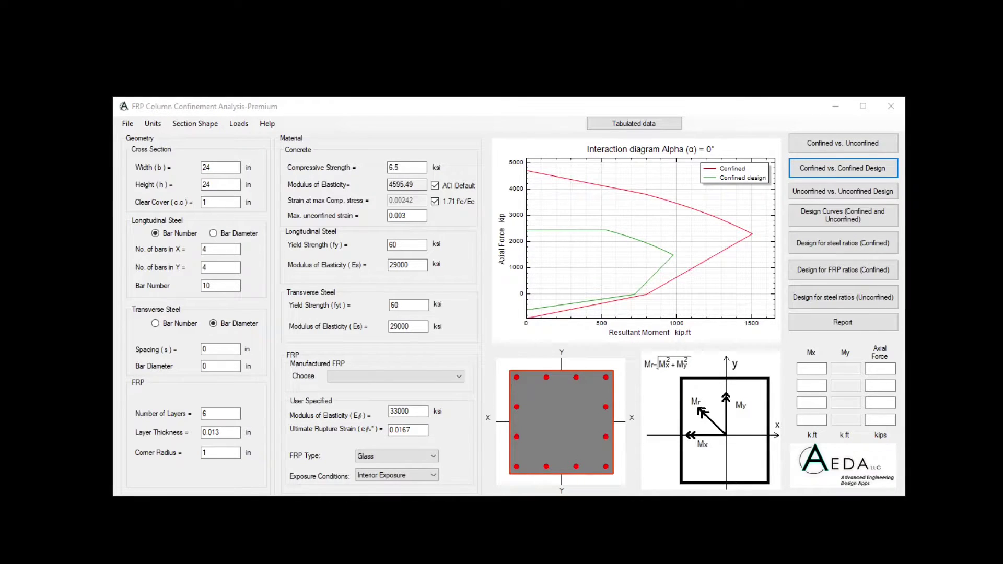
Plot the unconfined vs. unconfined design interaction diagram at alpha 0°
{"action": "left_click", "coordinate": [845, 192]}
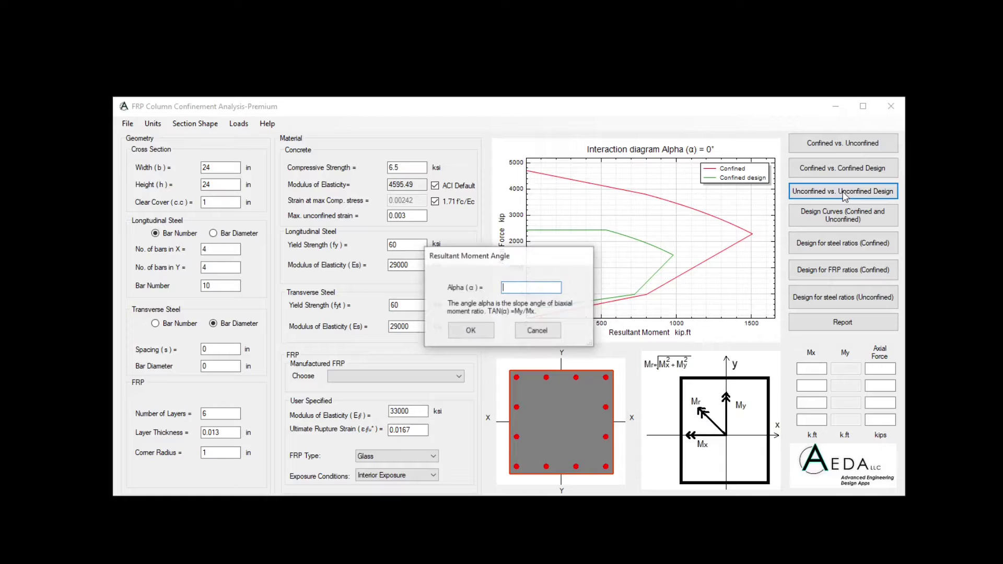
{"action": "type", "text": "0"}
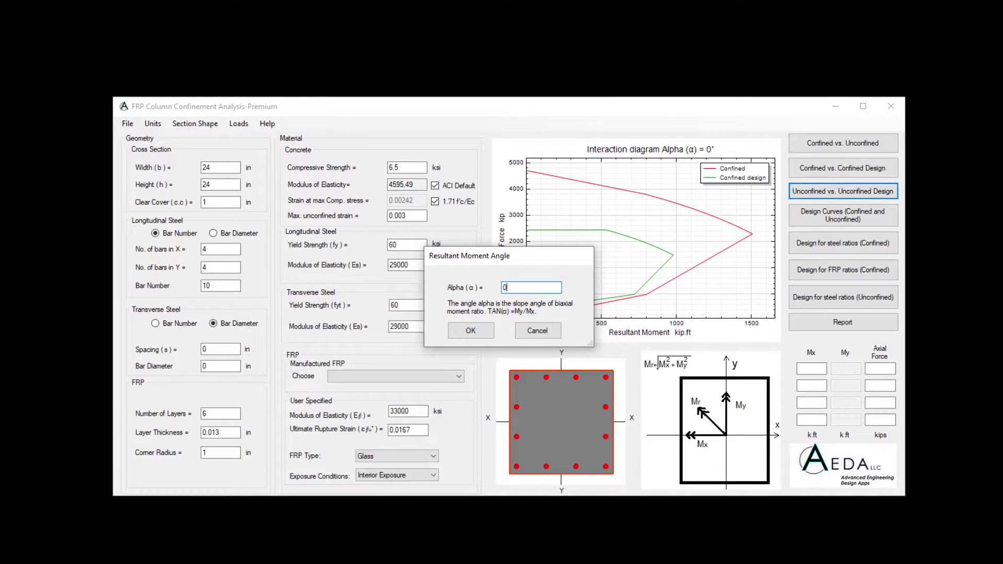
{"action": "left_click", "coordinate": [482, 332]}
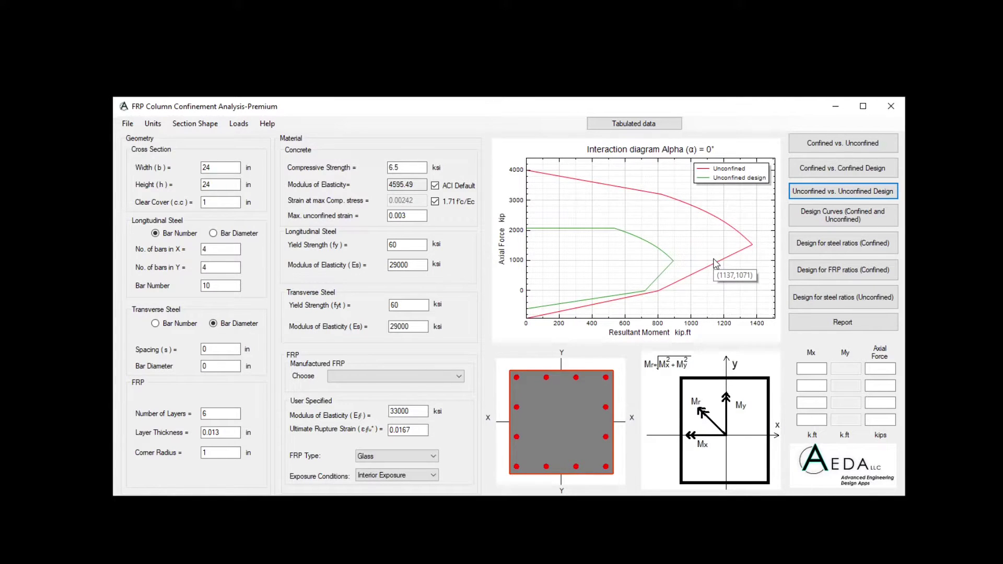
Overlay the confined and unconfined design curves at alpha 0°
{"action": "left_click", "coordinate": [847, 221]}
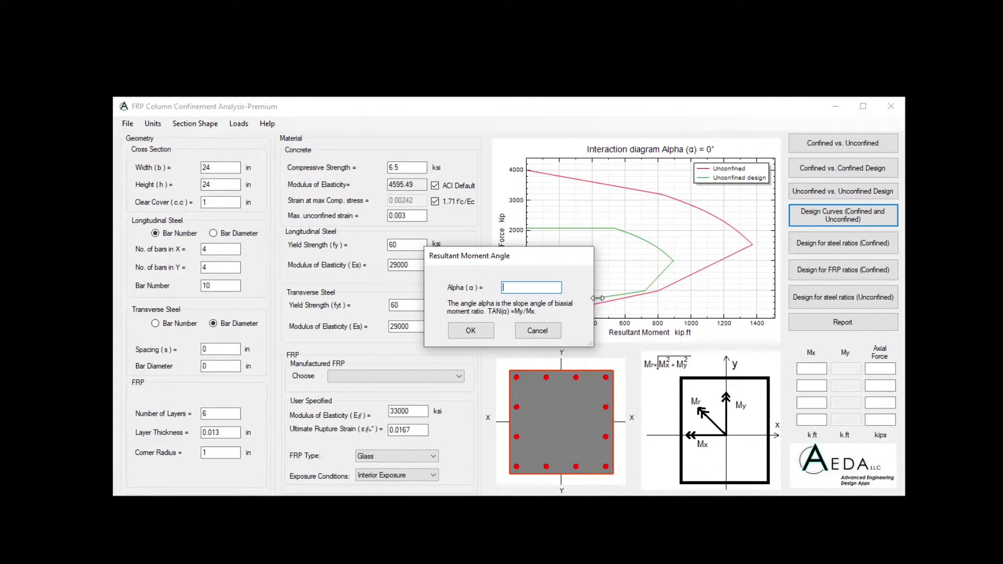
{"action": "left_click", "coordinate": [477, 331]}
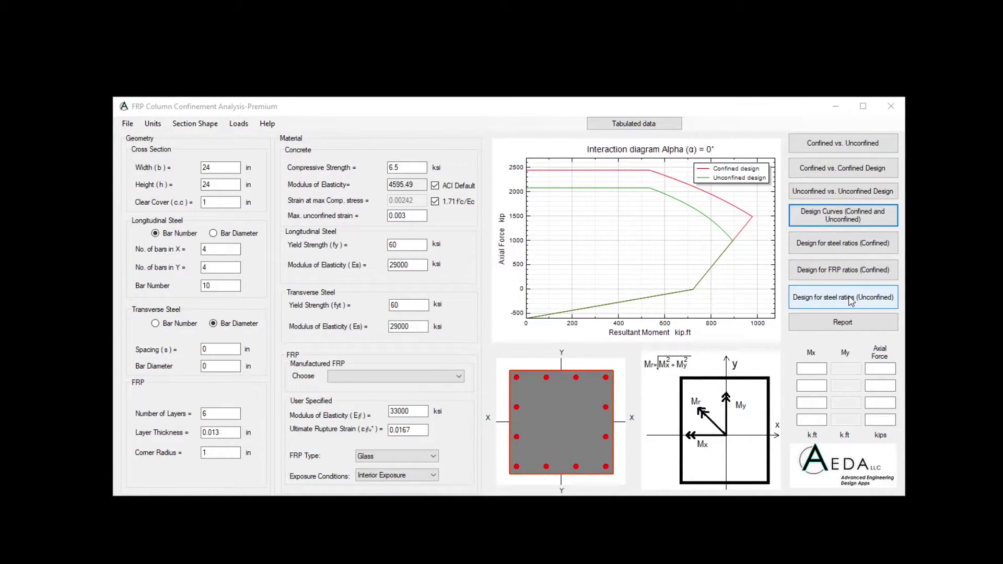
Plot confined design curves for steel ratios 0.01–0.06 at alpha 0° and read their values
{"action": "left_click", "coordinate": [850, 251]}
{"action": "left_click", "coordinate": [481, 336]}
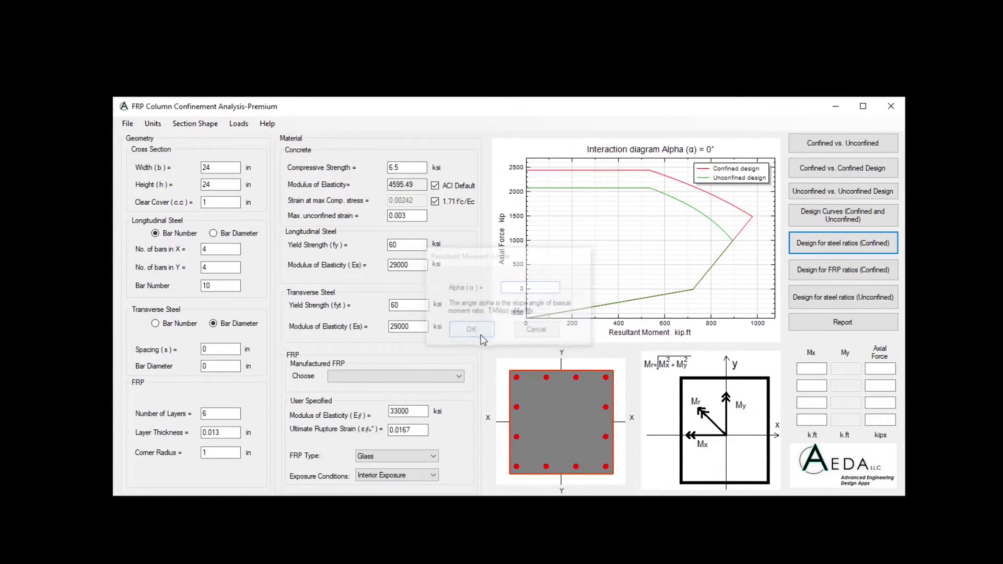
{"action": "mouse_move", "coordinate": [624, 240]}
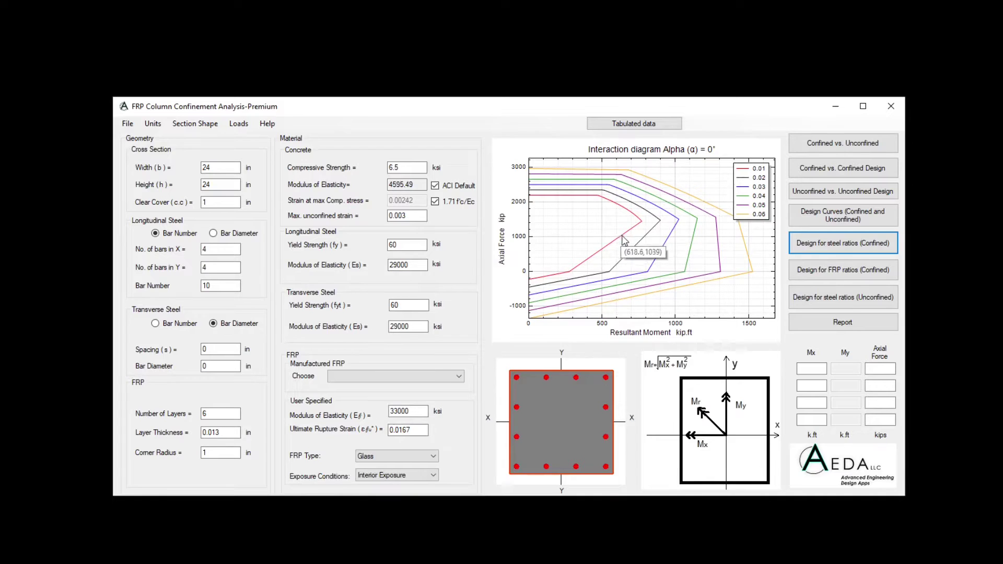
{"action": "mouse_move", "coordinate": [677, 248]}
{"action": "mouse_move", "coordinate": [605, 201]}
{"action": "mouse_move", "coordinate": [560, 285]}
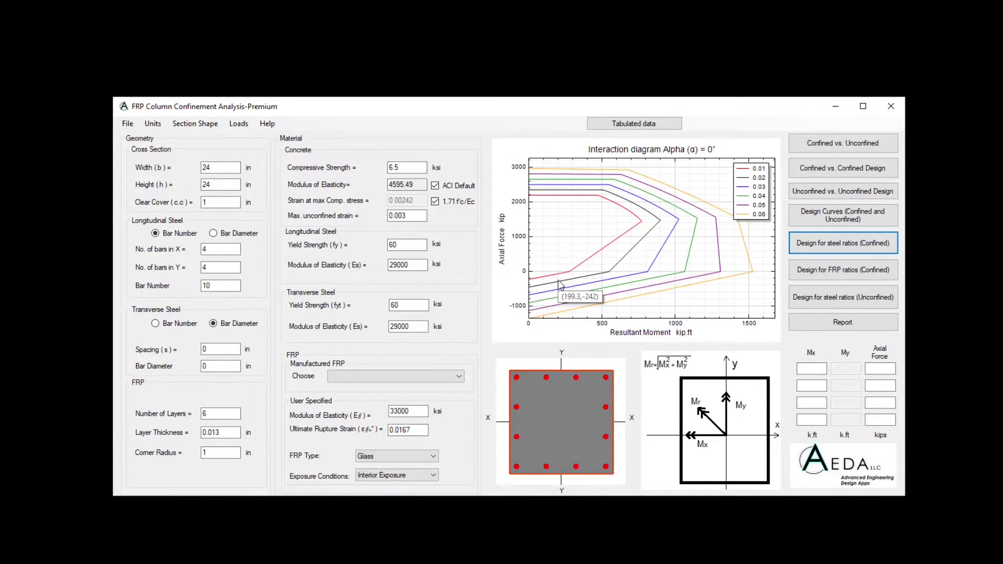
{"action": "mouse_move", "coordinate": [640, 265]}
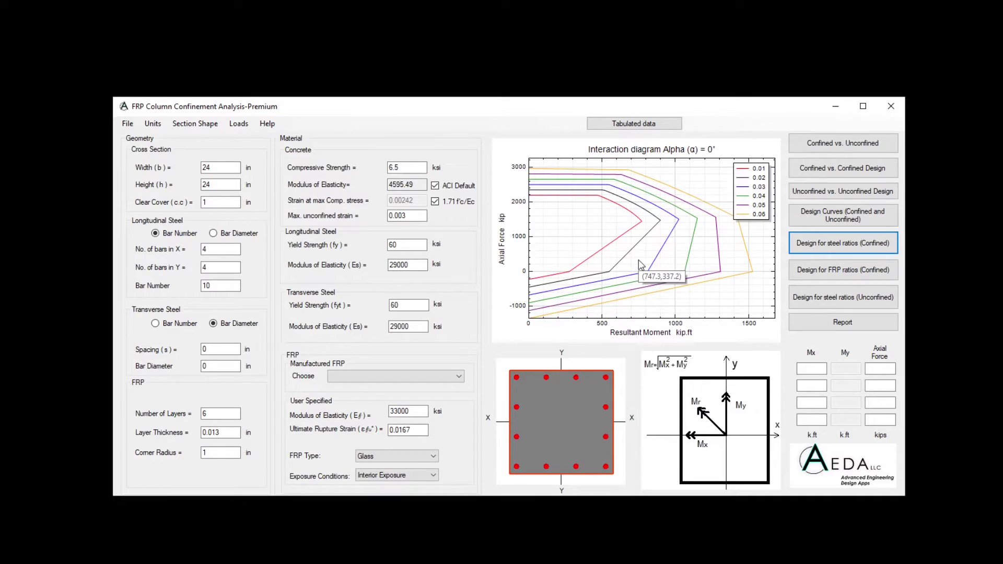
Plot confined design curves for FRP ratios 0.01–0.06 at alpha 0°, dismissing the confinement warning
{"action": "left_click", "coordinate": [845, 280]}
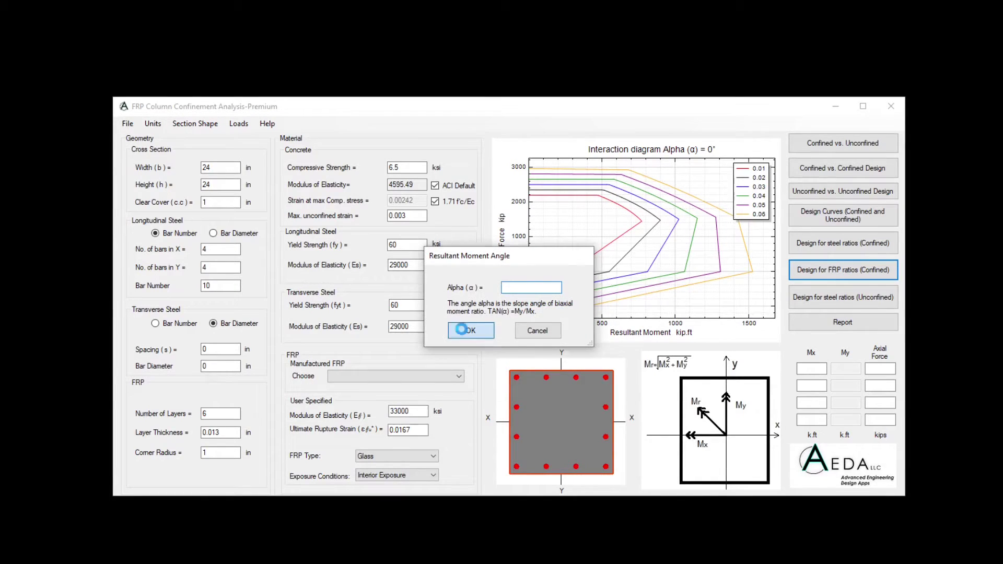
{"action": "left_click", "coordinate": [464, 330]}
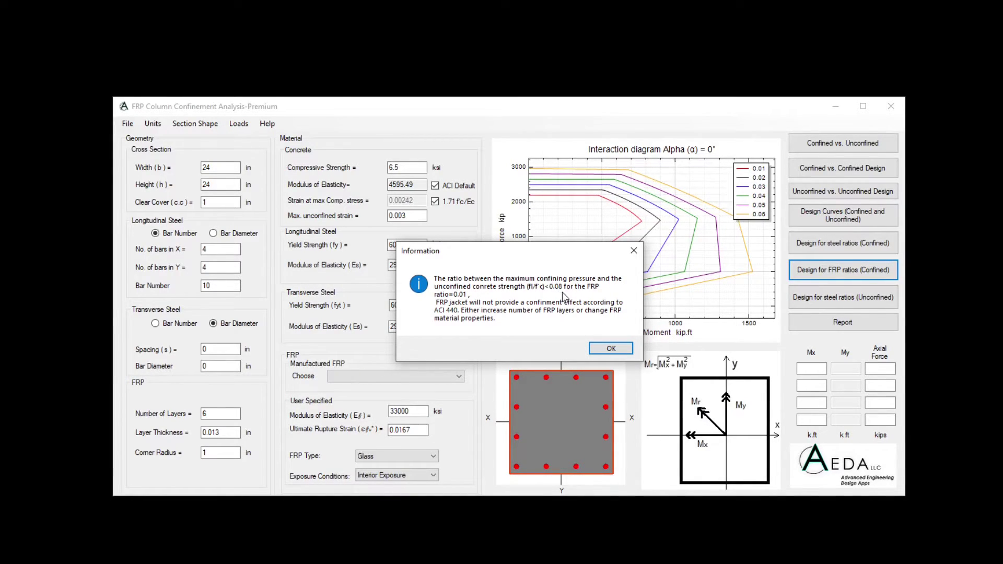
{"action": "left_click", "coordinate": [610, 349]}
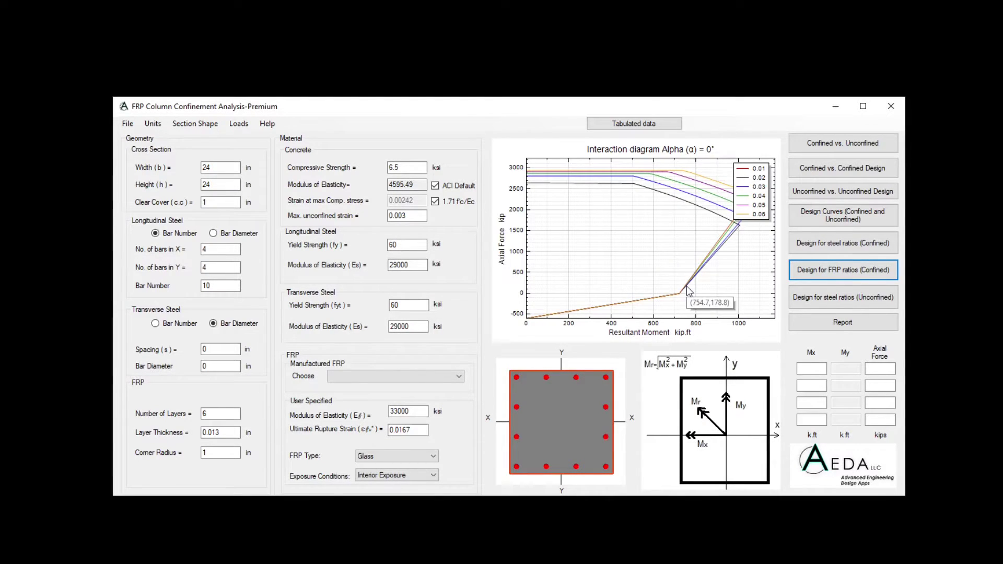
{"action": "mouse_move", "coordinate": [620, 307]}
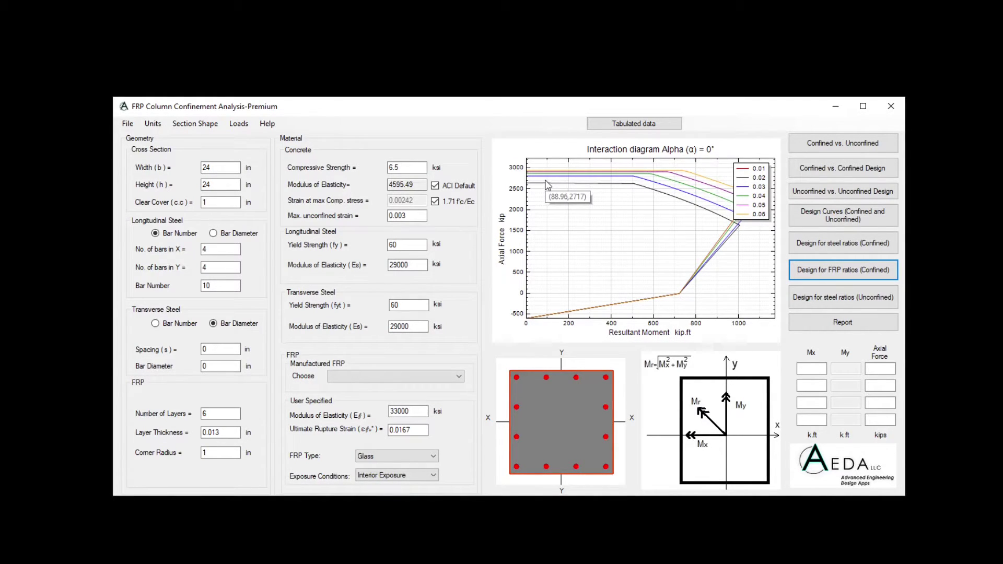
Generate unconfined steel-ratio design curves at alpha 0, then plot confined versus unconfined curves
{"action": "left_click", "coordinate": [845, 304]}
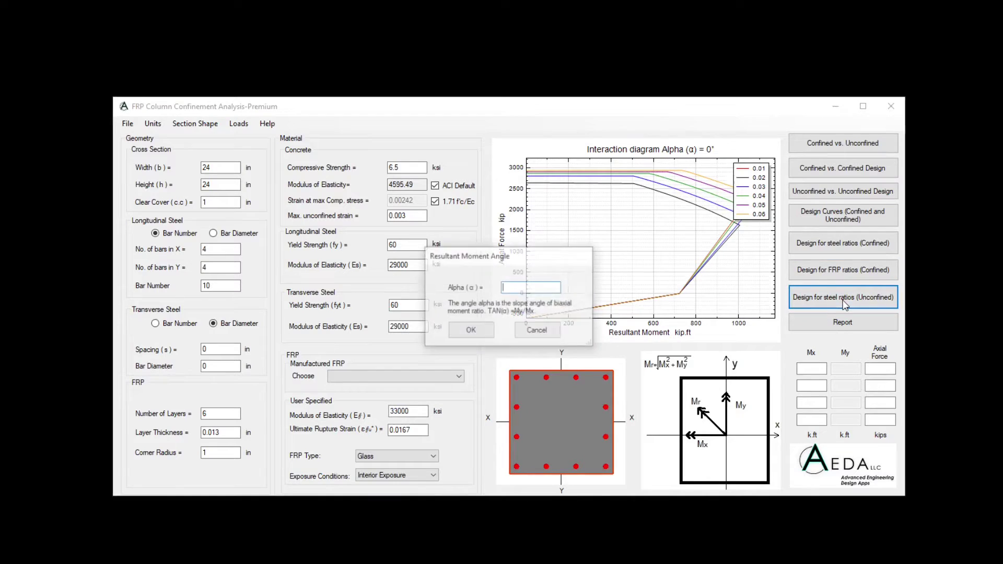
{"action": "left_click", "coordinate": [472, 331]}
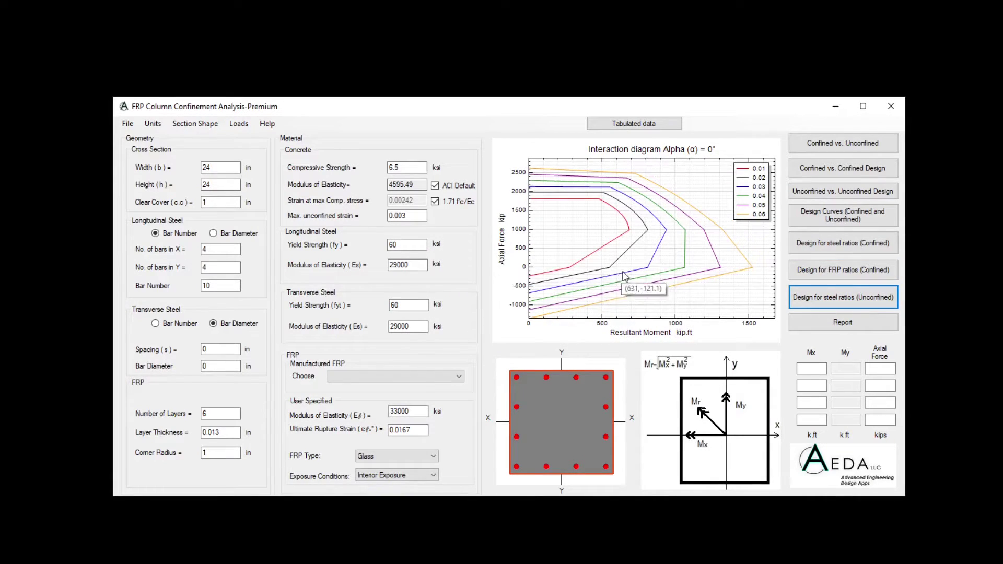
{"action": "left_click", "coordinate": [866, 304]}
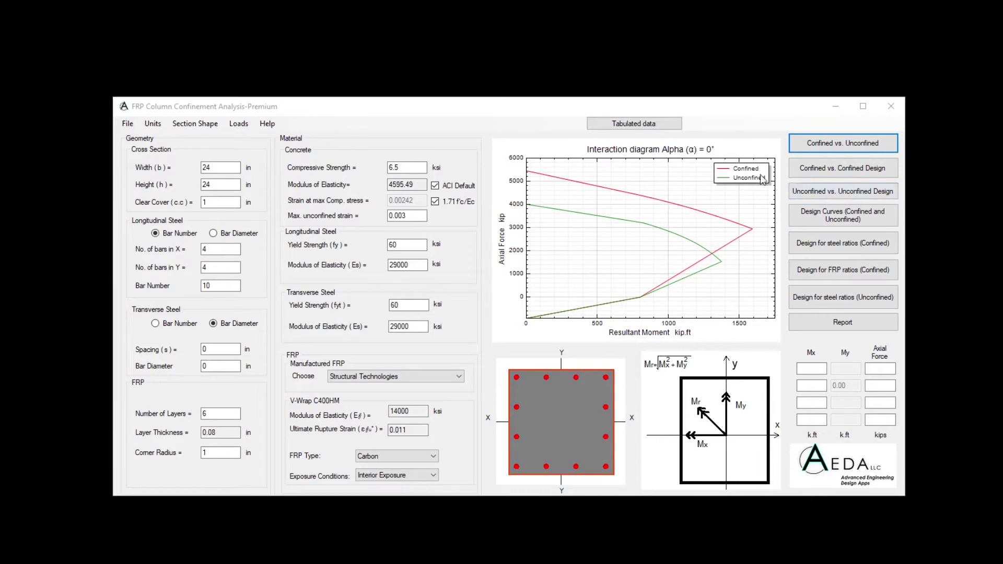
{"action": "left_click", "coordinate": [660, 126]}
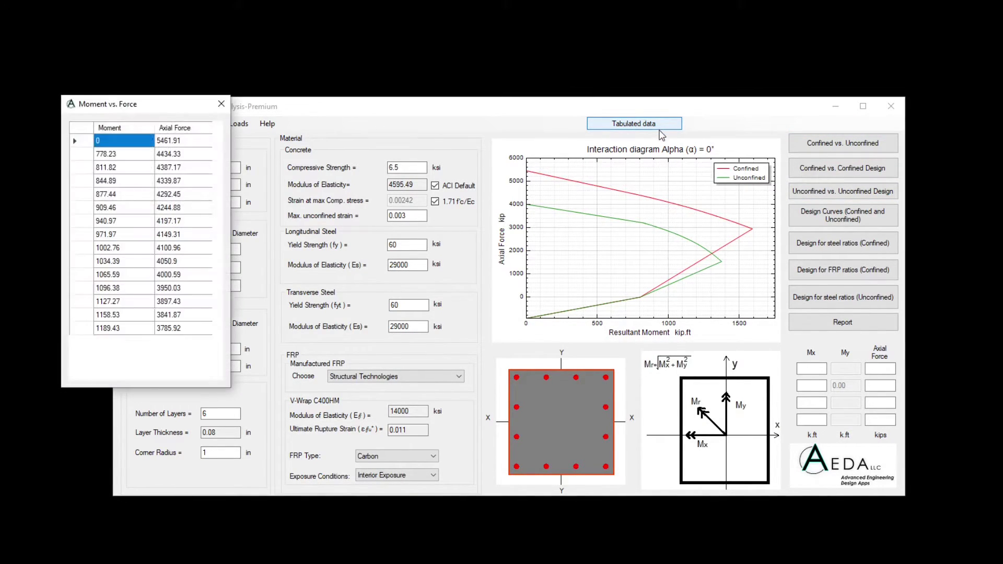
{"action": "left_click_drag", "start_coordinate": [124, 108], "coordinate": [332, 131]}
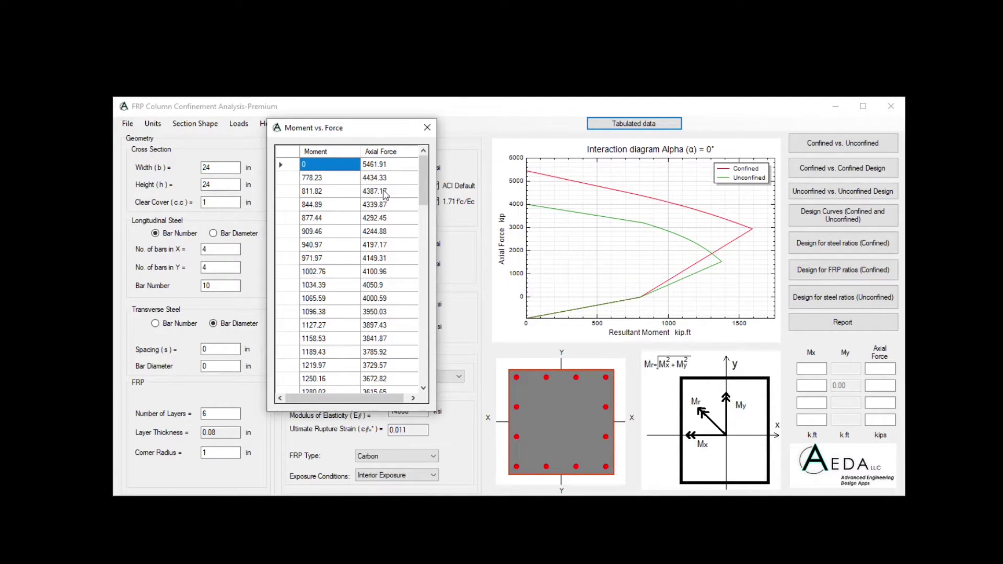
{"action": "left_click", "coordinate": [426, 129]}
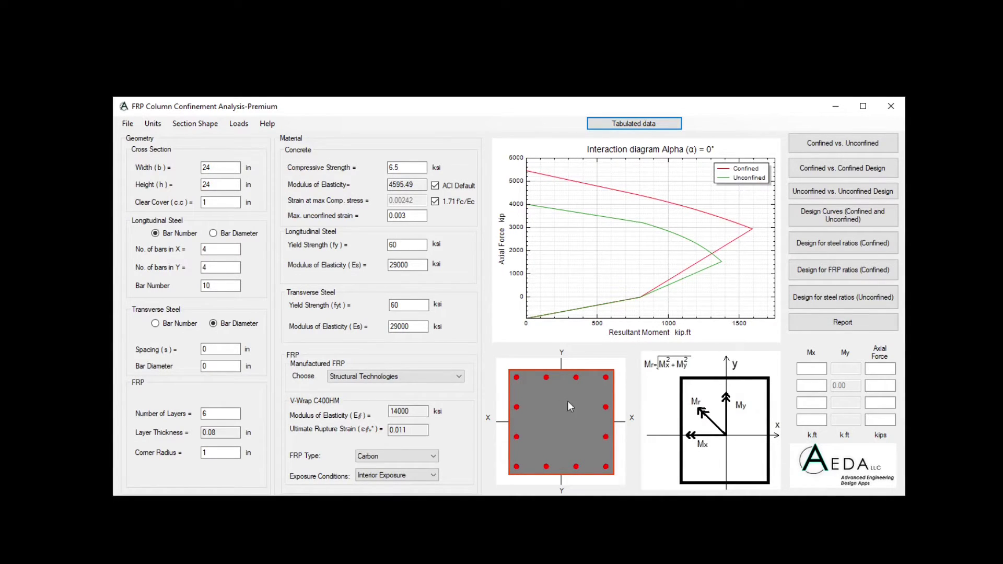
Switch the Manufactured FRP choice to User Specified, then reopen the manufacturer list
{"action": "left_click", "coordinate": [411, 380]}
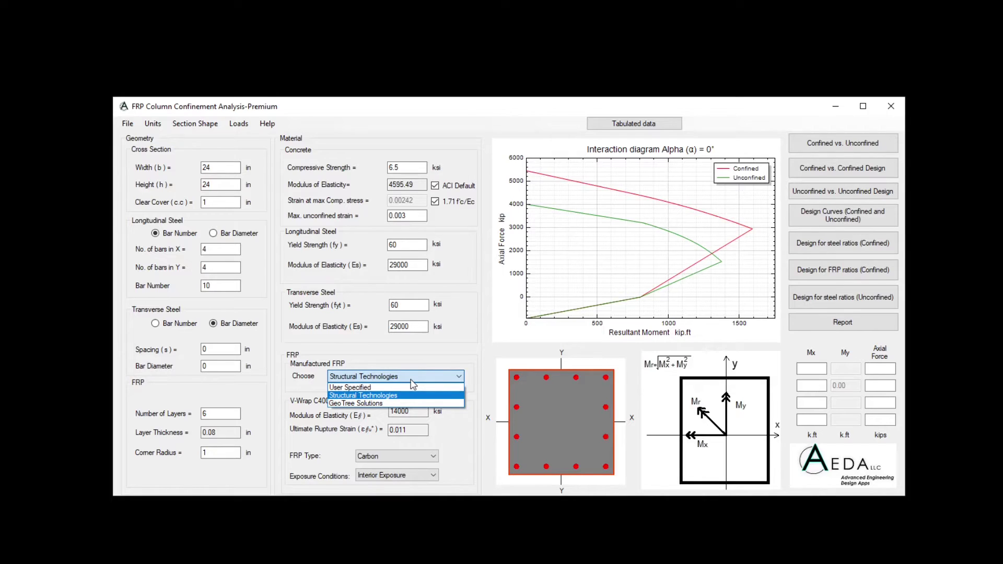
{"action": "left_click", "coordinate": [379, 389]}
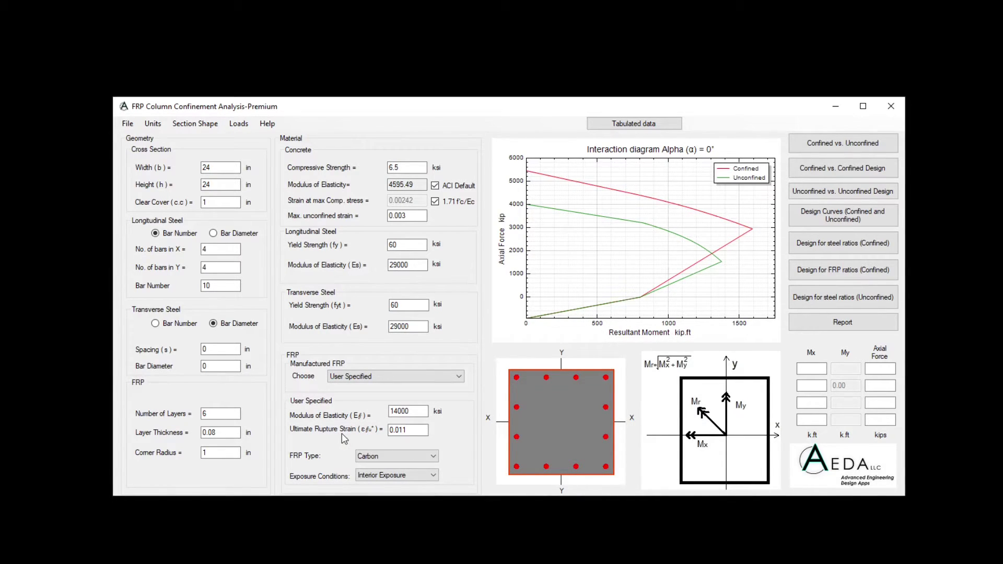
{"action": "left_click", "coordinate": [389, 377]}
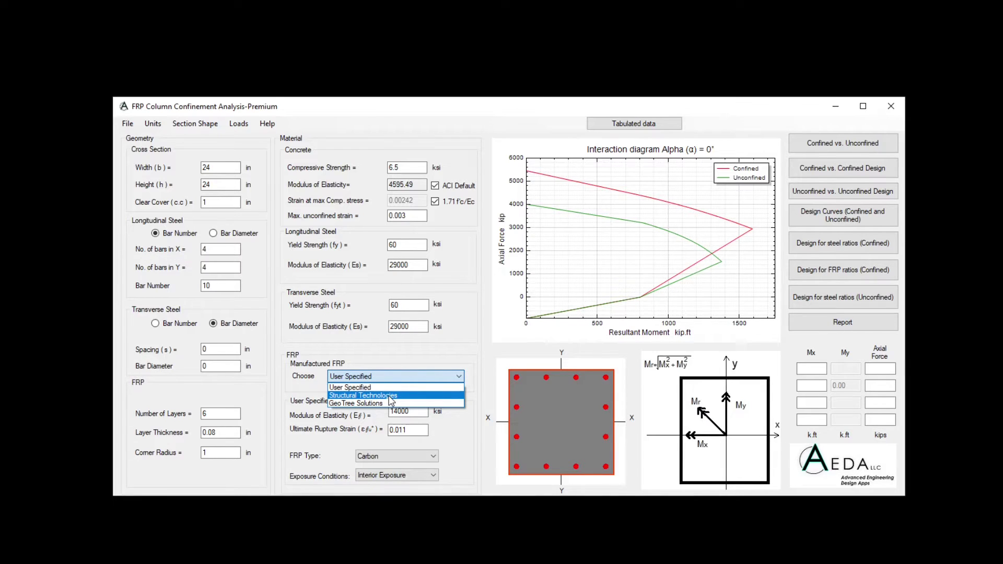
Apply Structural Technologies V-Wrap C200HM as the FRP product, giving 0.04 in layers
{"action": "left_click", "coordinate": [389, 399]}
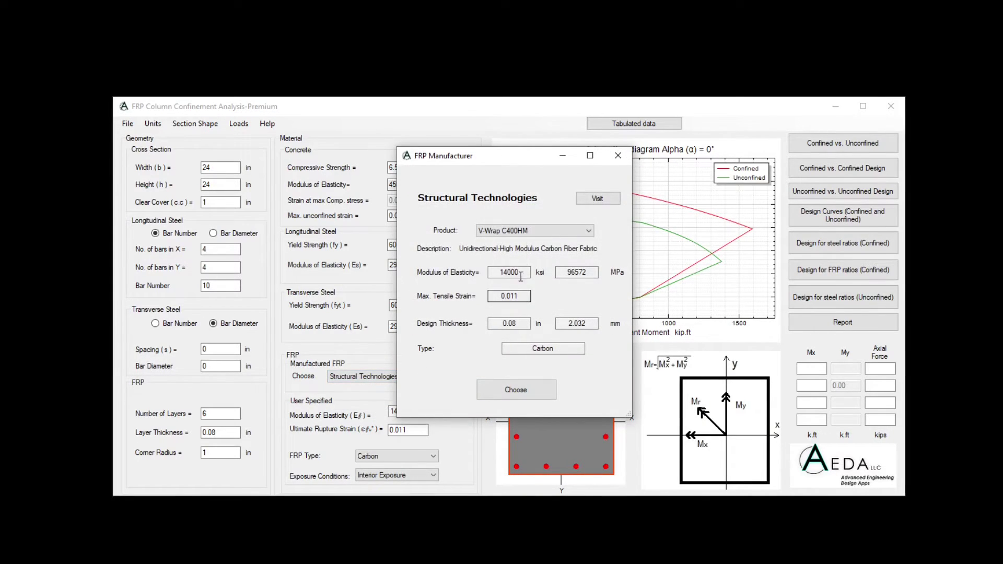
{"action": "left_click", "coordinate": [556, 231]}
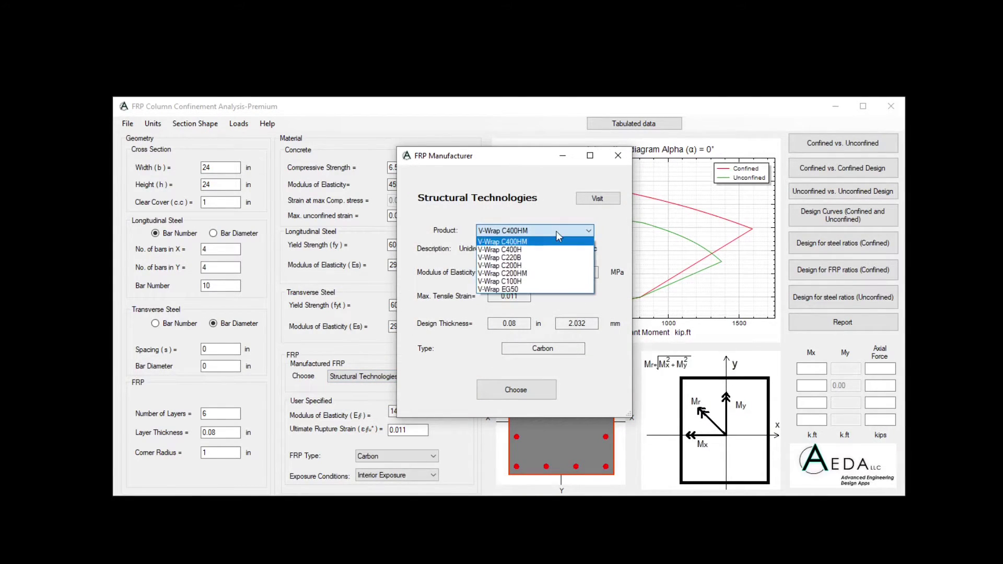
{"action": "left_click", "coordinate": [549, 275]}
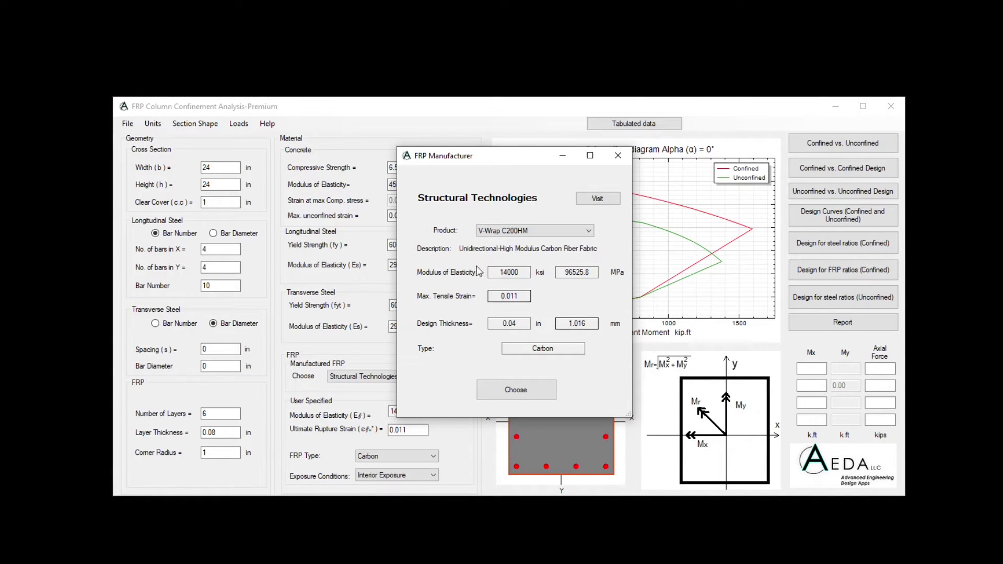
{"action": "left_click", "coordinate": [544, 393]}
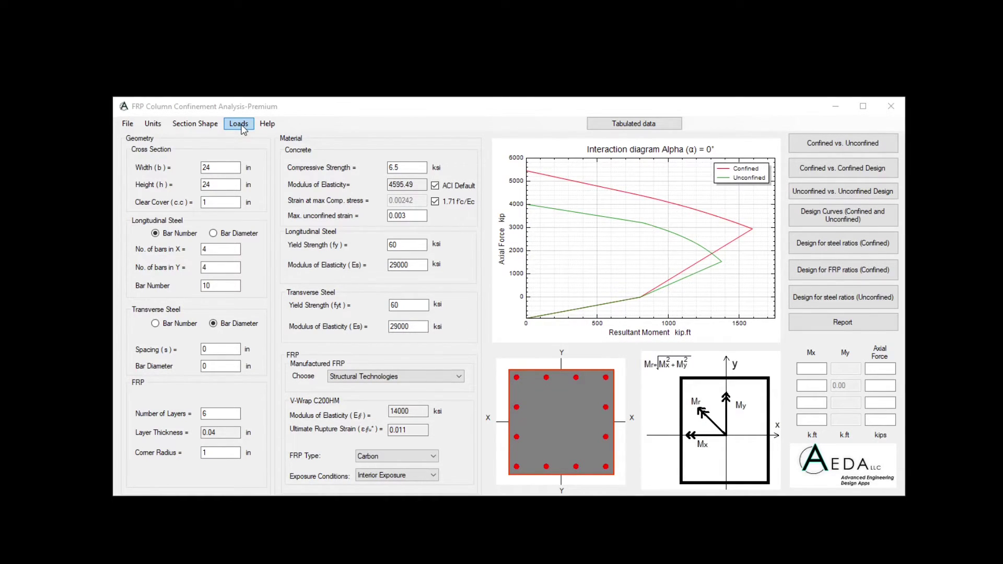
In the Loads form, choose the ACI 318-19 U=1.4D combination and select the x unsupported length field
{"action": "left_click", "coordinate": [239, 125]}
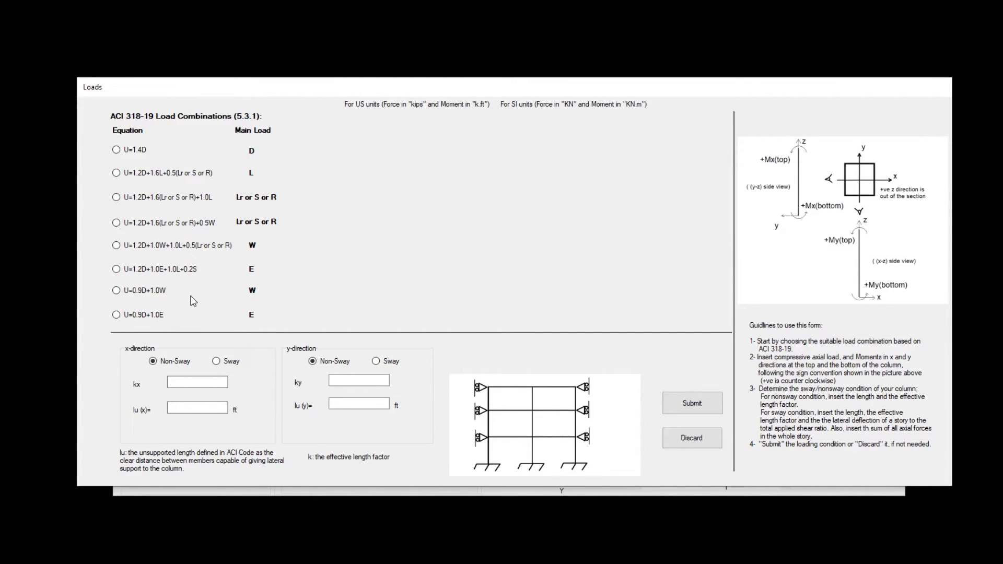
{"action": "left_click", "coordinate": [142, 156]}
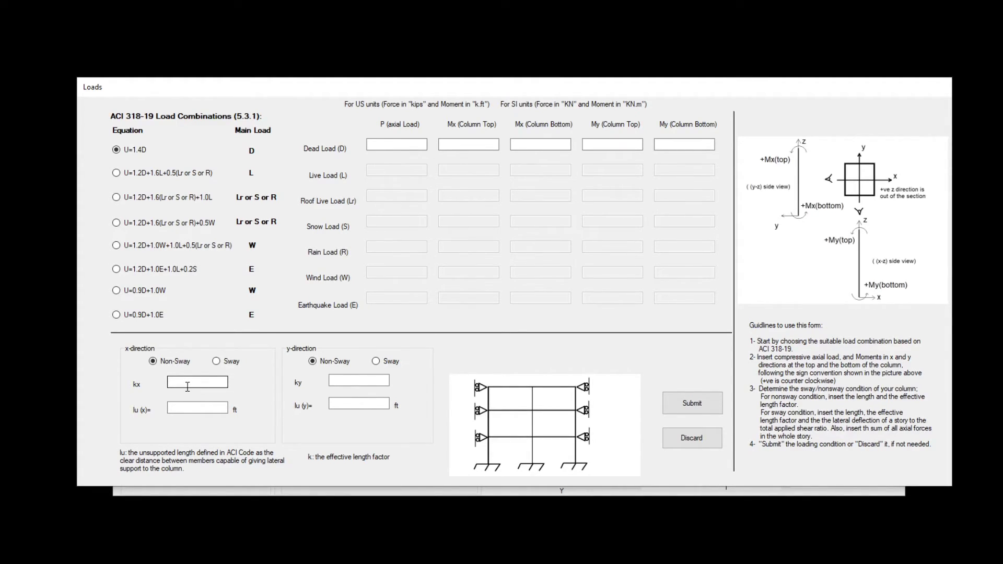
{"action": "left_click", "coordinate": [204, 412]}
Set both the x-direction and y-direction to Sway
{"action": "left_click", "coordinate": [216, 361]}
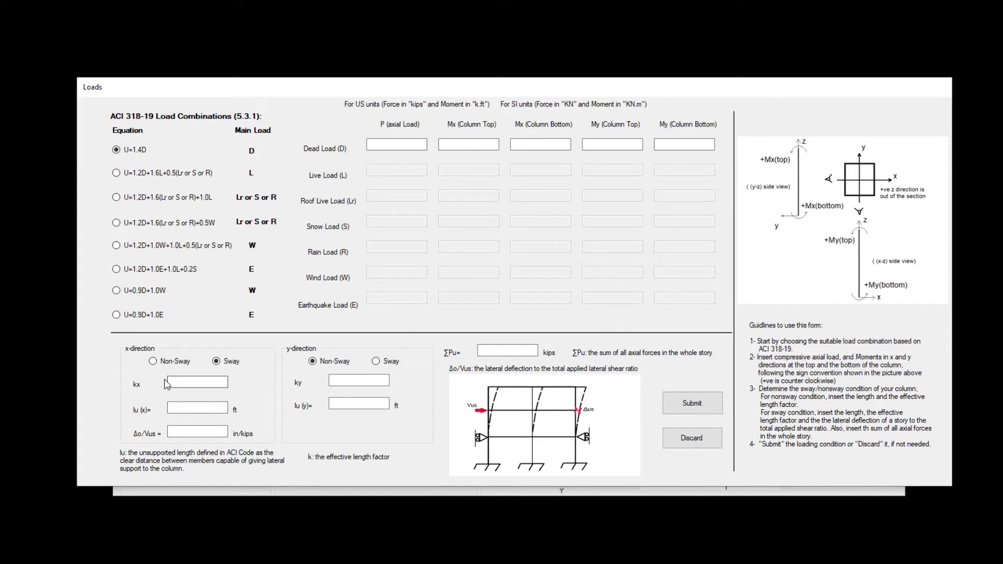
{"action": "left_click", "coordinate": [376, 361]}
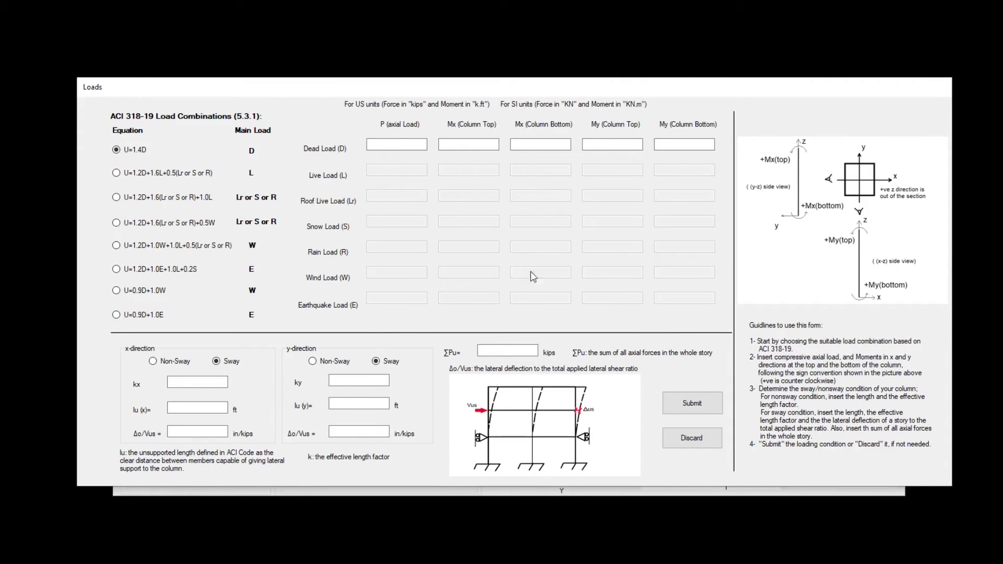
Enter the dead load: P 500, Mx -200 and -200, My 200 and 200
{"action": "left_click", "coordinate": [406, 144]}
{"action": "type", "text": "500"}
{"action": "left_click", "coordinate": [463, 145]}
{"action": "type", "text": "-200"}
{"action": "left_click", "coordinate": [529, 144]}
{"action": "type", "text": "-200"}
{"action": "left_click", "coordinate": [607, 146]}
{"action": "type", "text": "200200"}
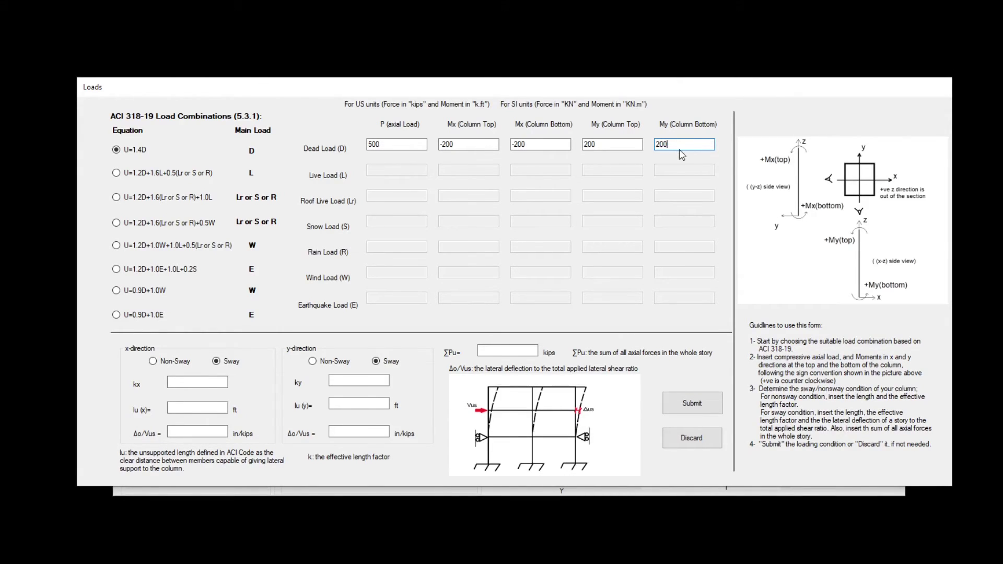
Set both directions Non-Sway with kx = ky = 1 and lu = 12 ft, then submit
{"action": "left_click", "coordinate": [153, 362]}
{"action": "left_click", "coordinate": [313, 361]}
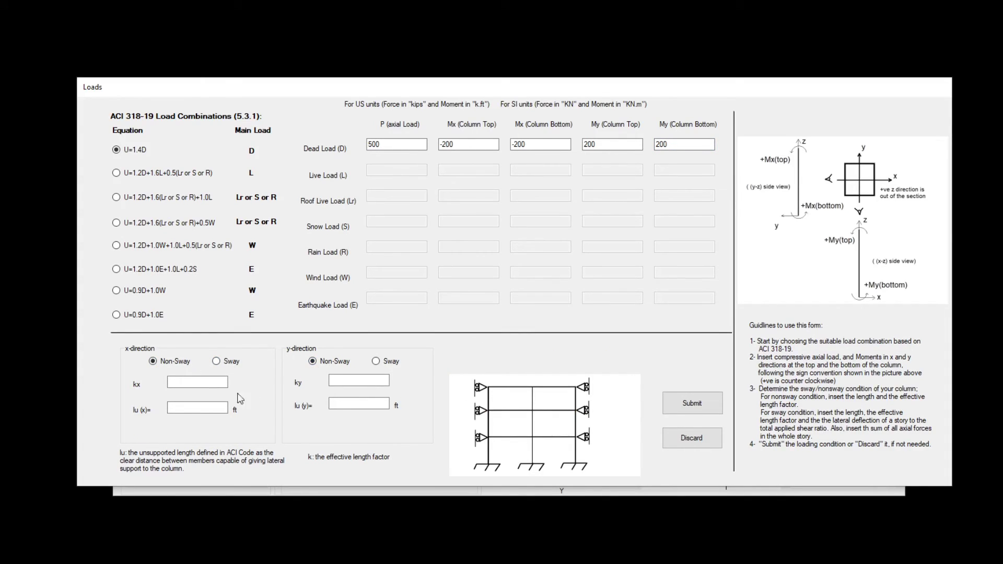
{"action": "left_click", "coordinate": [197, 383]}
{"action": "type", "text": "1"}
{"action": "left_click", "coordinate": [345, 381]}
{"action": "type", "text": "1"}
{"action": "left_click", "coordinate": [203, 408]}
{"action": "type", "text": "12"}
{"action": "left_click", "coordinate": [359, 403]}
{"action": "type", "text": "12"}
{"action": "left_click", "coordinate": [680, 410]}
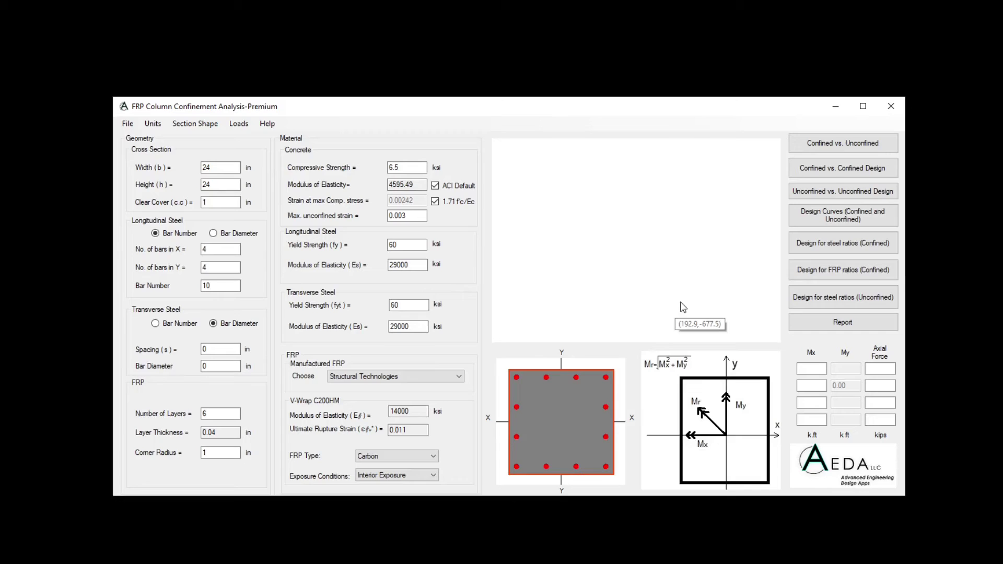
Plot the α = 45° confined vs. unconfined interaction diagram with the load point
{"action": "left_click", "coordinate": [831, 150]}
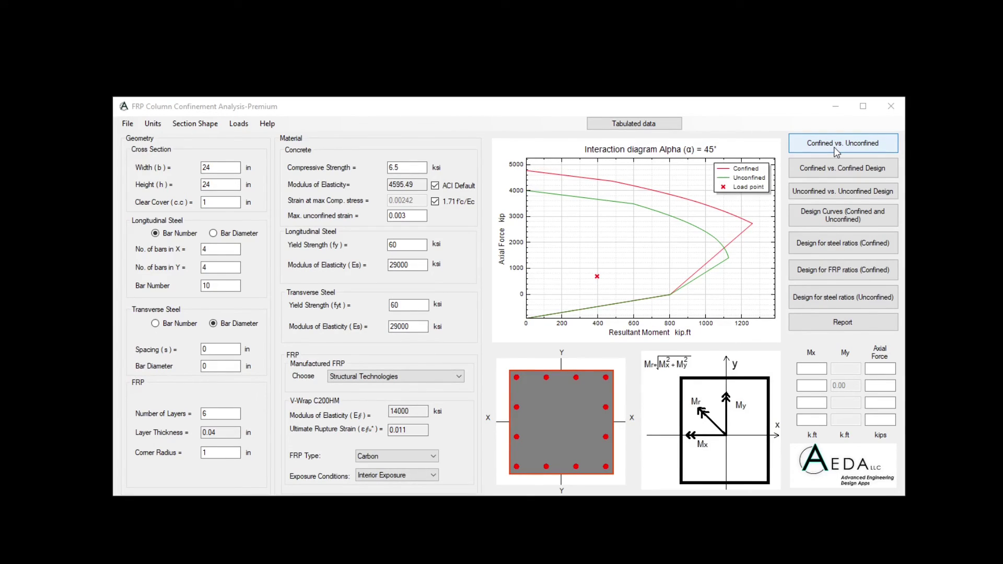
{"action": "left_click", "coordinate": [836, 151]}
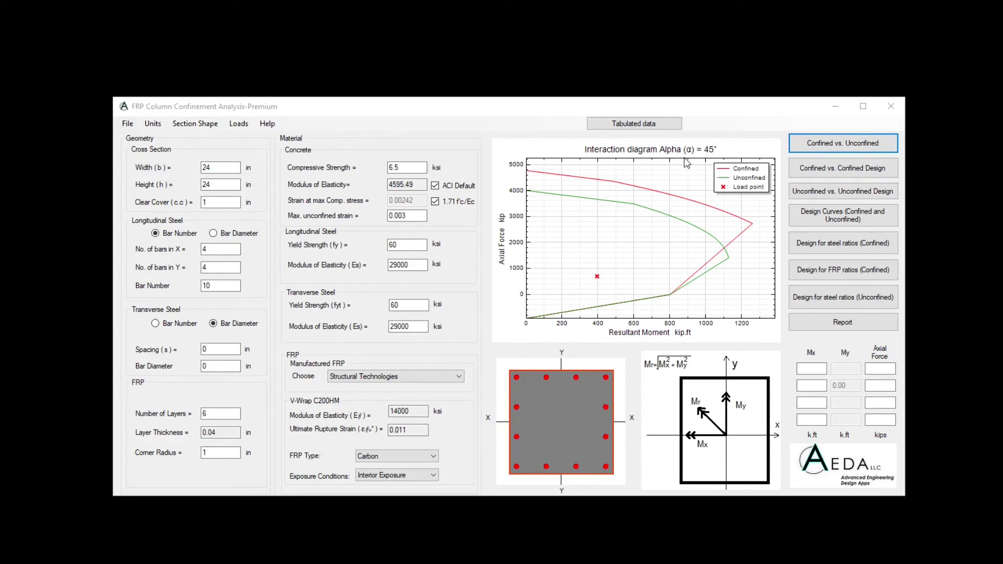